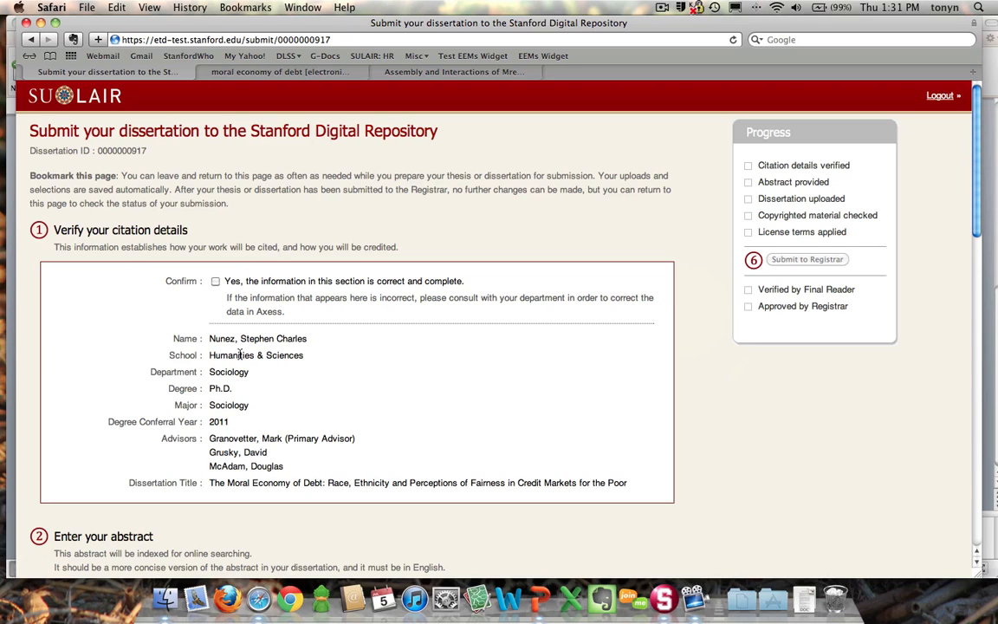
Step: Confirm the citation details as correct and save a plain-text abstract beginning "In this dissertation, I explore the role of values and moral judgments in credit markets."
{"action": "left_click", "coordinate": [215, 282]}
{"action": "left_click_drag", "start_coordinate": [974, 173], "coordinate": [973, 309]}
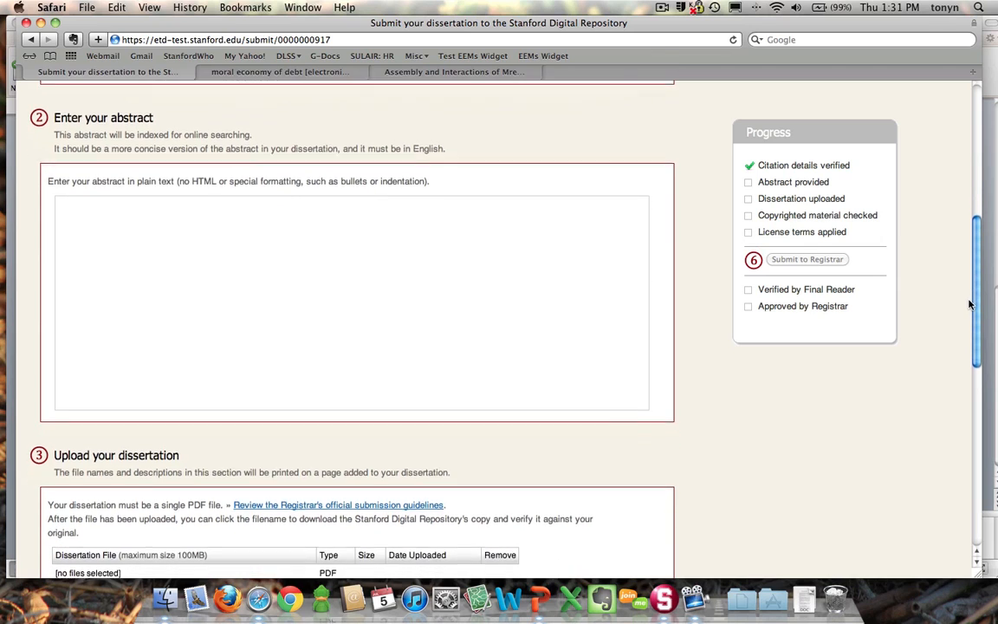
{"action": "left_click", "coordinate": [523, 205]}
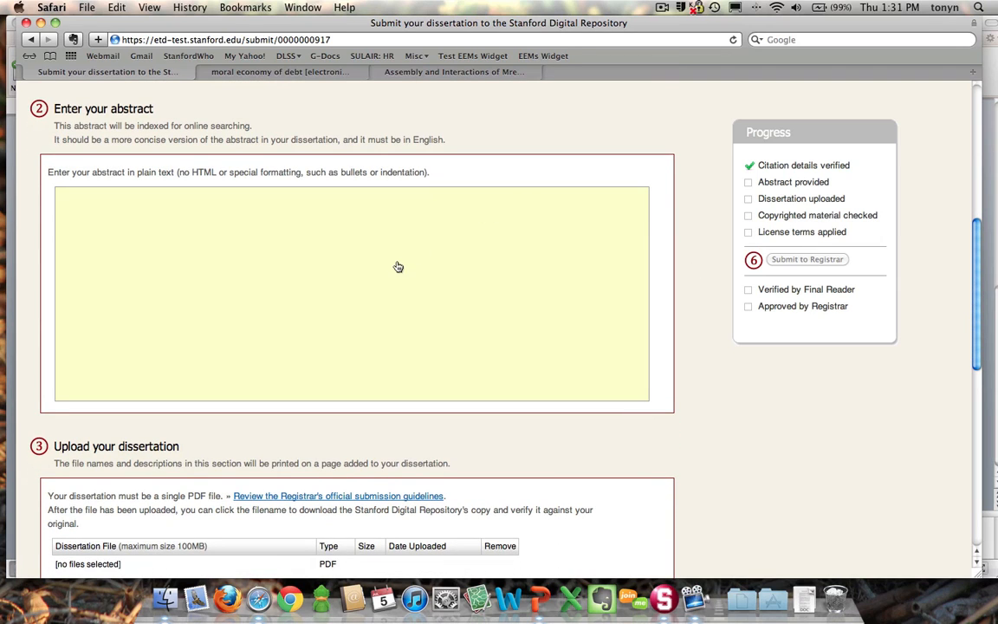
{"action": "left_click", "coordinate": [345, 246]}
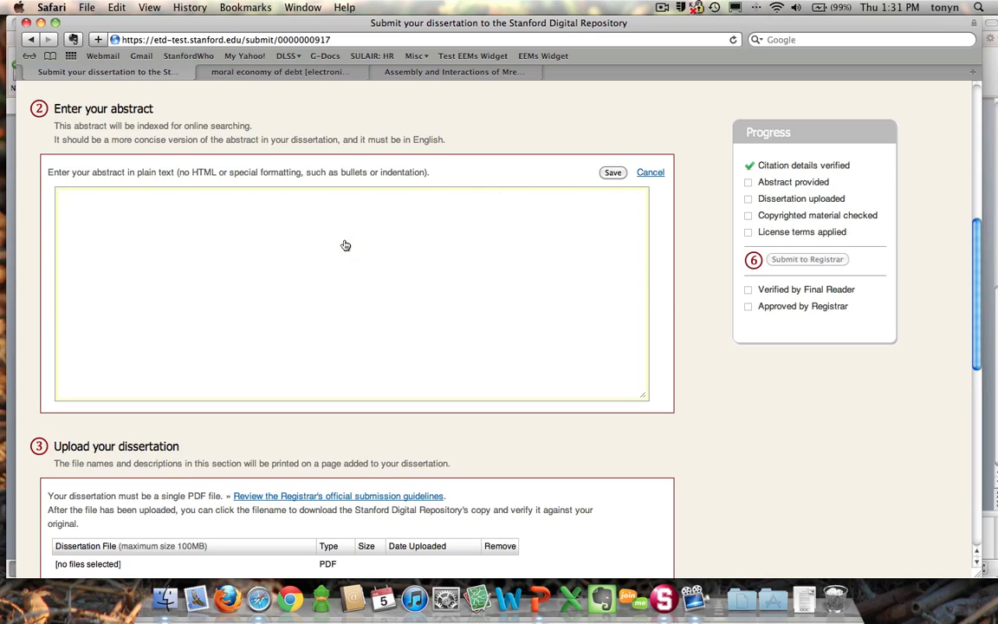
{"action": "type", "text": "In this dissertation, I explore the role of values and moral judgments in credit markets. I focus on the frequenting of \"fringe banks,\" controversial institutions that serve those who have limited access to mainstream credit markets as a result of poverty and/or poor/no credit history. Among other intriguing results, I find compelling evidence that there are persistent statistical differences in payday and pawn loan usage across racial and ethnic groups that cannot be explained by disparities in wealth and credit access. Instead, I argue that they are the result of variations in the perception of the propriety of such loans, variations that have their root in the legacy of racial discrimination in mainstream credit markets in the United States. To make this case, I utilize both quantitative and qualitative data as well as a variety of novel statistical techniques. I analyze cross-site multi-wave survey data collected by The Center for Community Capital, The National Opinion Research Center and The Annie E. Casey Foundation. I strengthen my argument by drawing on excellent focus group data supplied by The Center for Community Capital and The Center for Responsible Lending. This study represents a unique contribution to the sociology of credit and finance and demonstrates the importance of synthesizing structural and cultural approaches to the study of economic activity."}
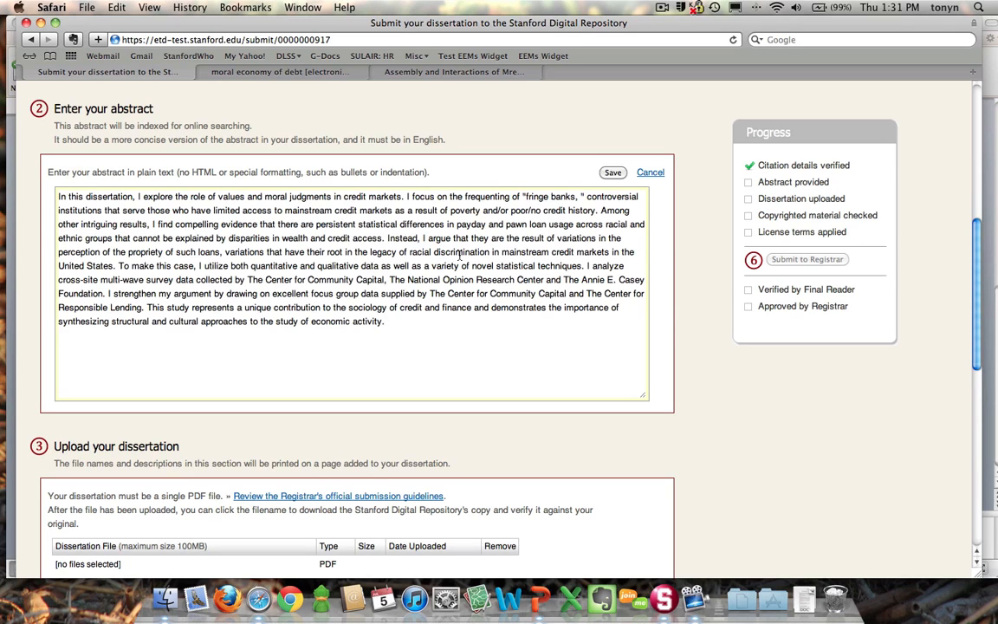
{"action": "left_click", "coordinate": [611, 173]}
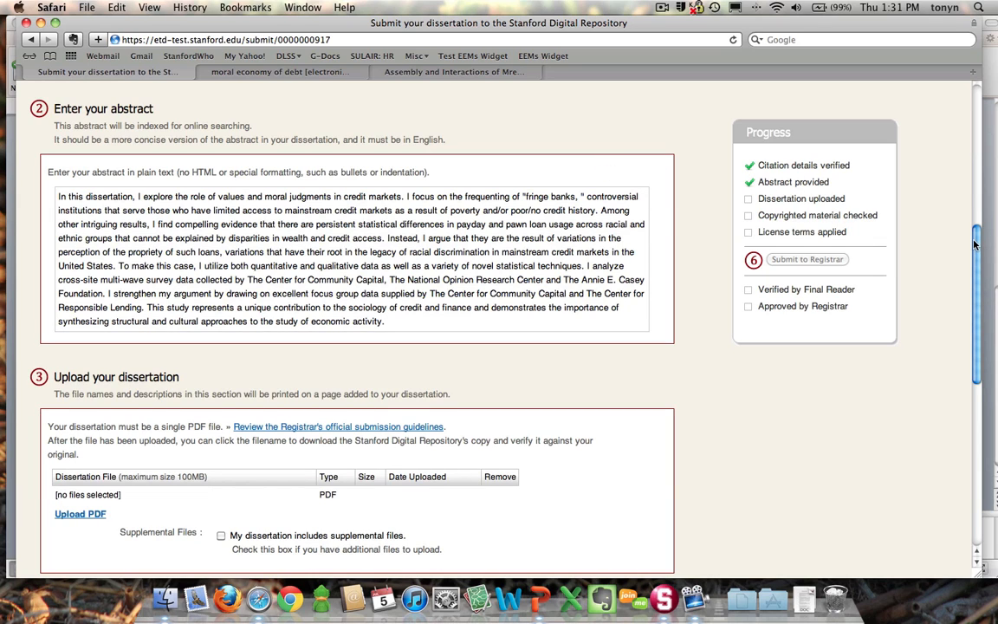
Step: Upload the final dissertation PDF from the Desktop as the dissertation file
{"action": "left_click_drag", "start_coordinate": [975, 244], "coordinate": [975, 248]}
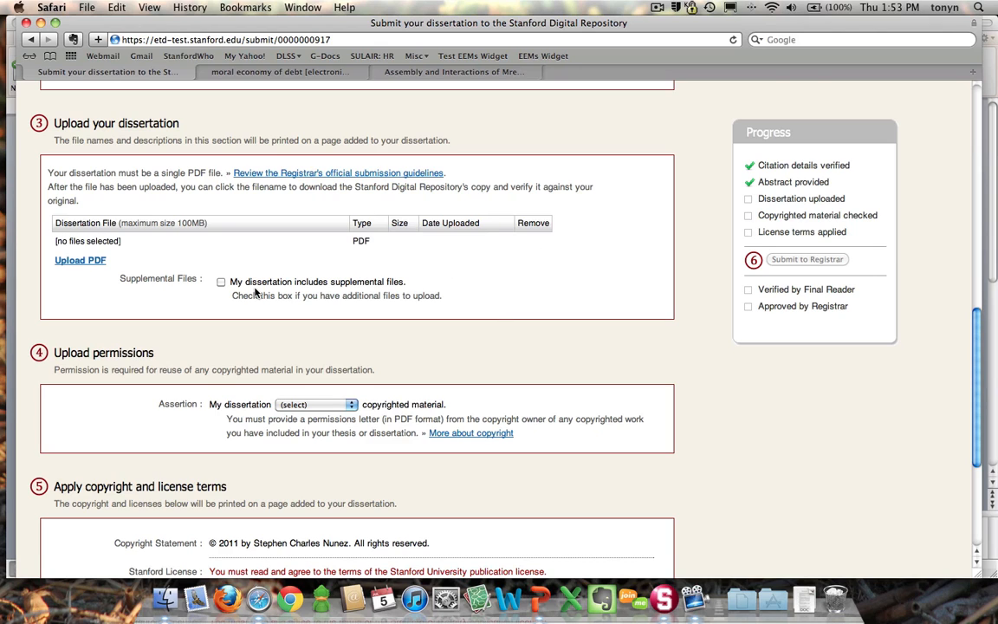
{"action": "left_click", "coordinate": [87, 261]}
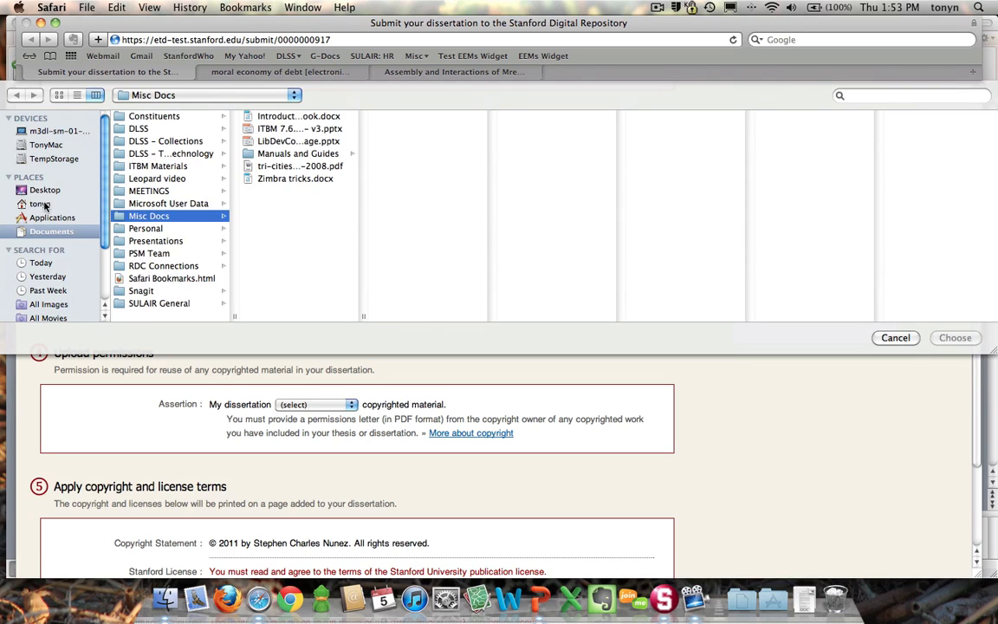
{"action": "left_click", "coordinate": [43, 190]}
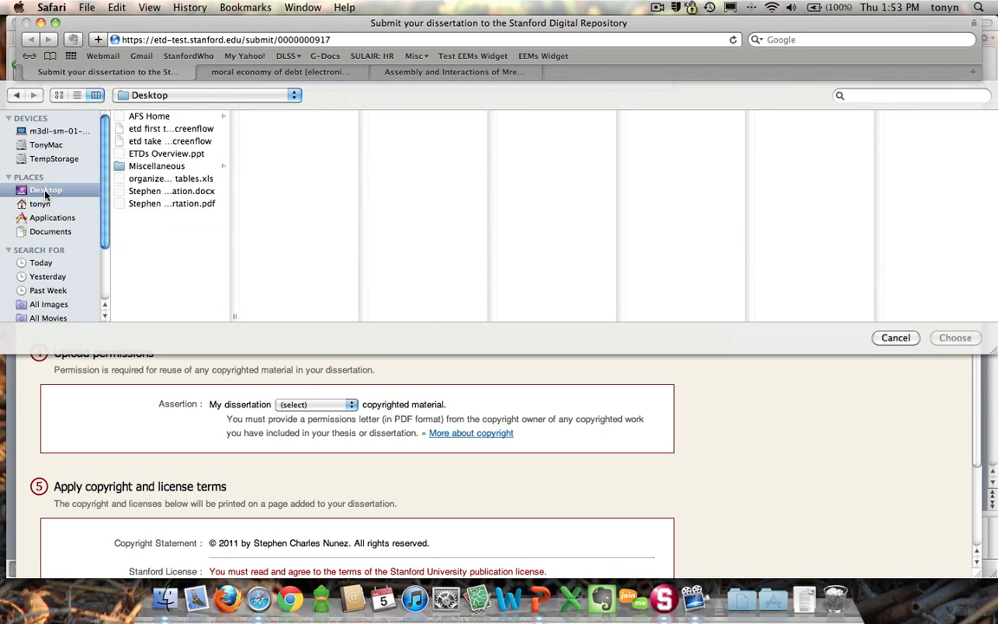
{"action": "left_click", "coordinate": [182, 203]}
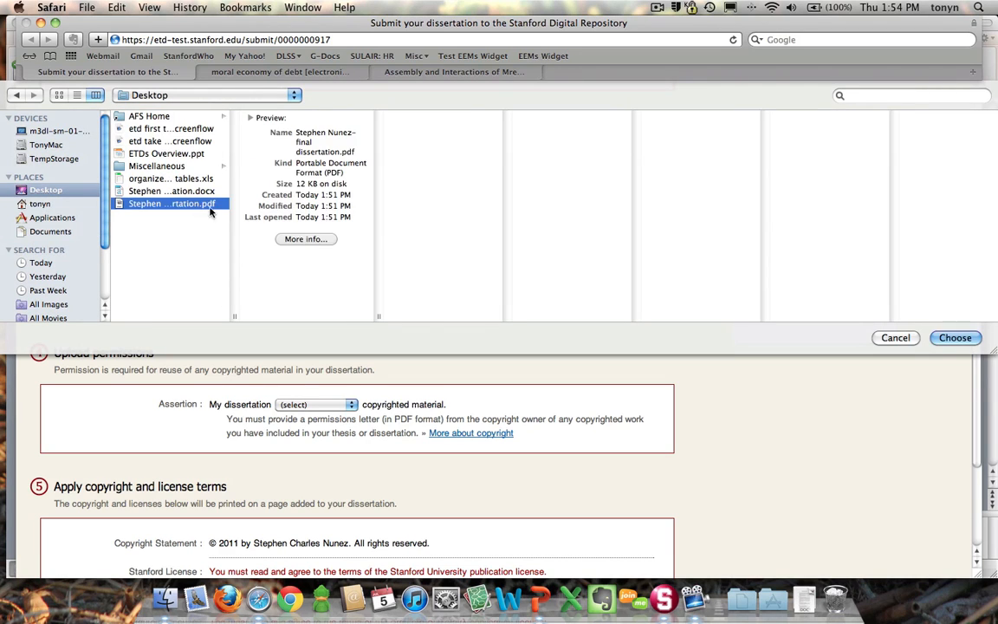
{"action": "left_click", "coordinate": [949, 338]}
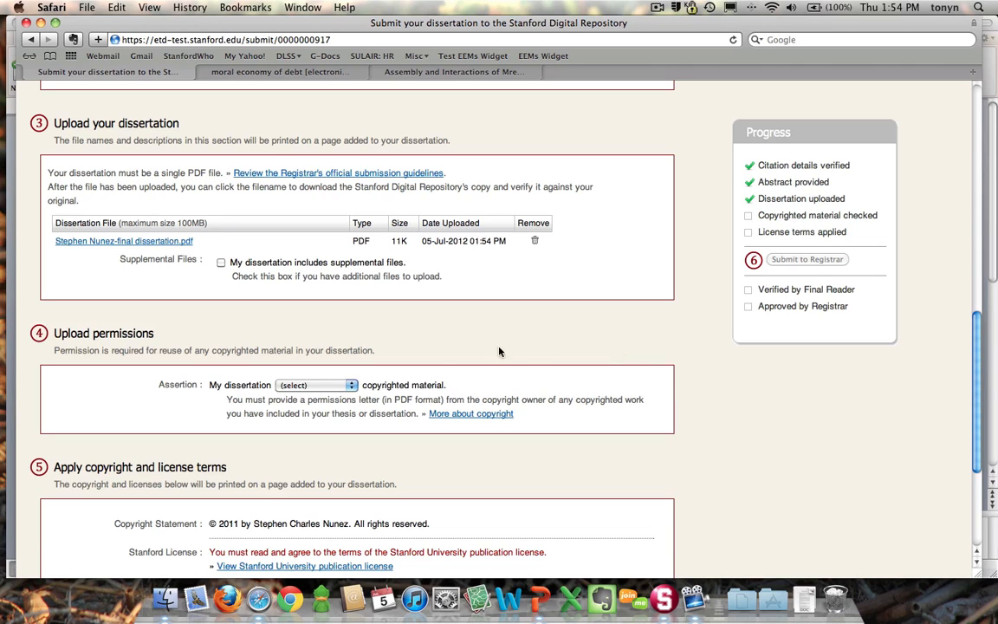
Step: Declare supplemental files, upload "organized dissertation tables.xls" from the Desktop as the first one, and describe it as "tables in dissertation"
{"action": "left_click", "coordinate": [220, 263]}
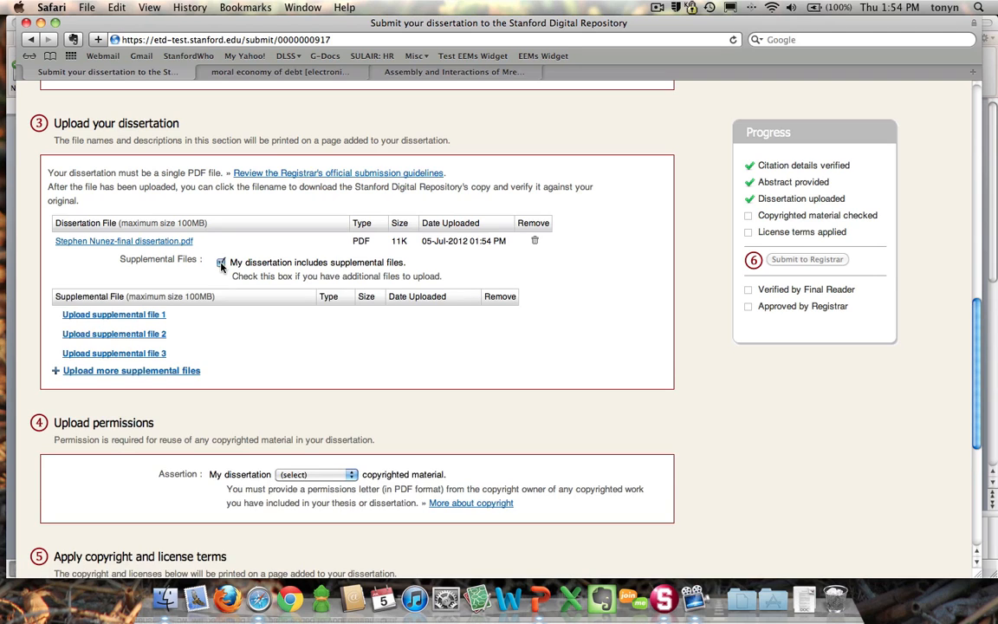
{"action": "left_click", "coordinate": [130, 317]}
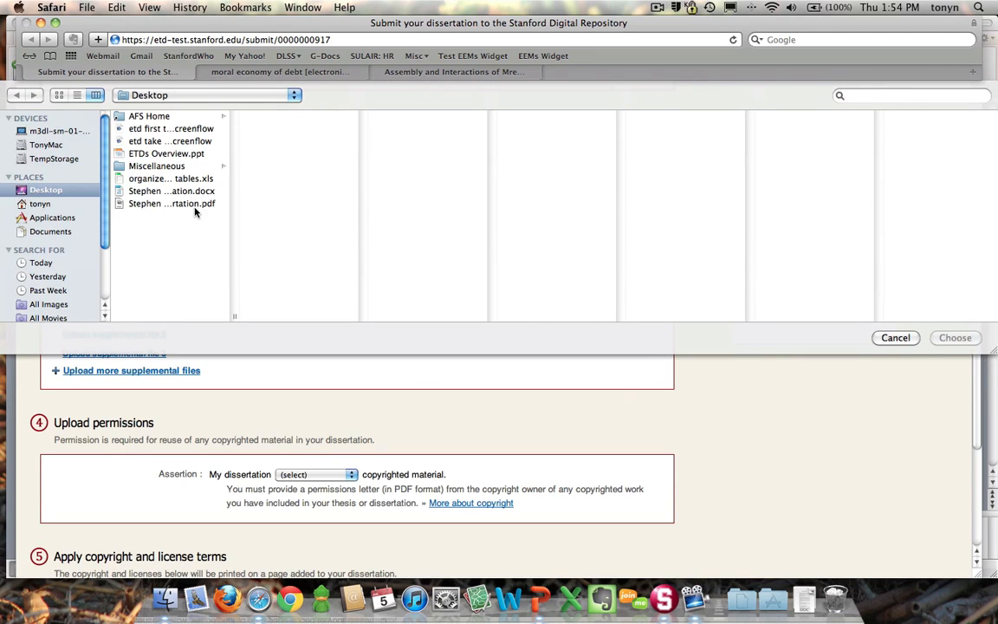
{"action": "left_click", "coordinate": [173, 179]}
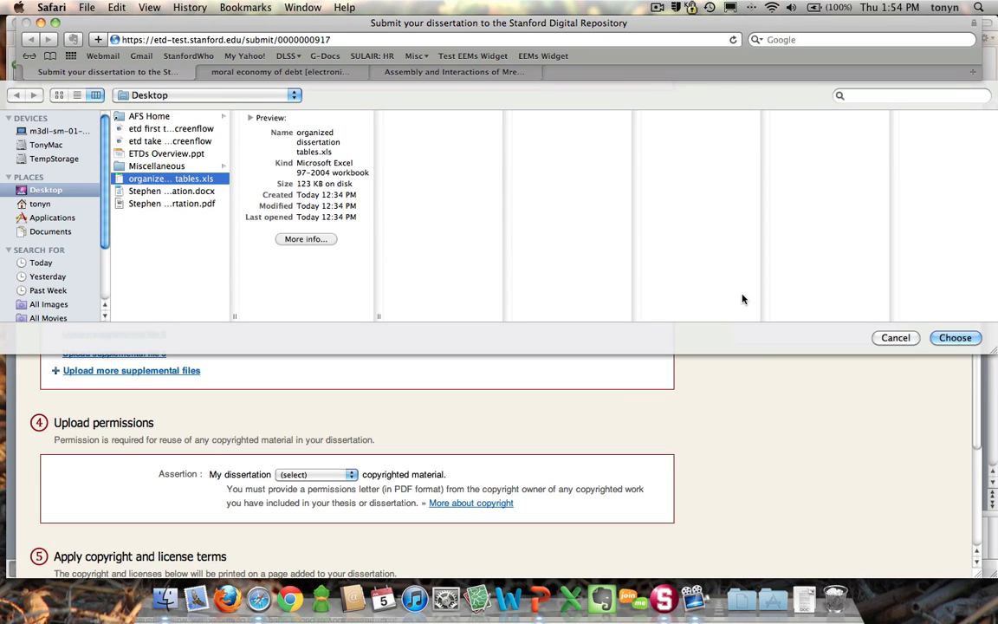
{"action": "left_click", "coordinate": [956, 338]}
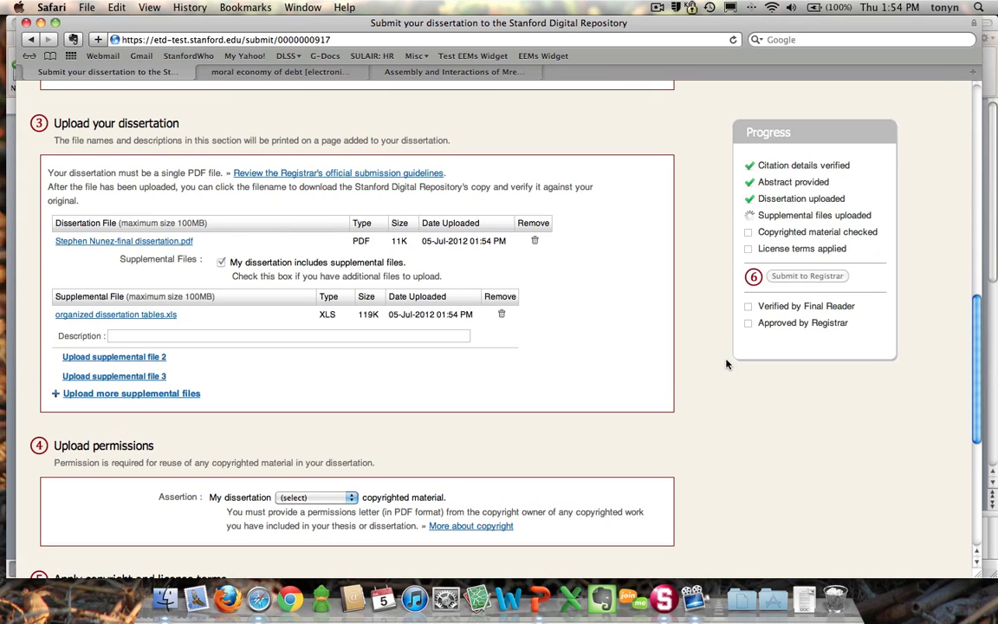
{"action": "left_click", "coordinate": [199, 336]}
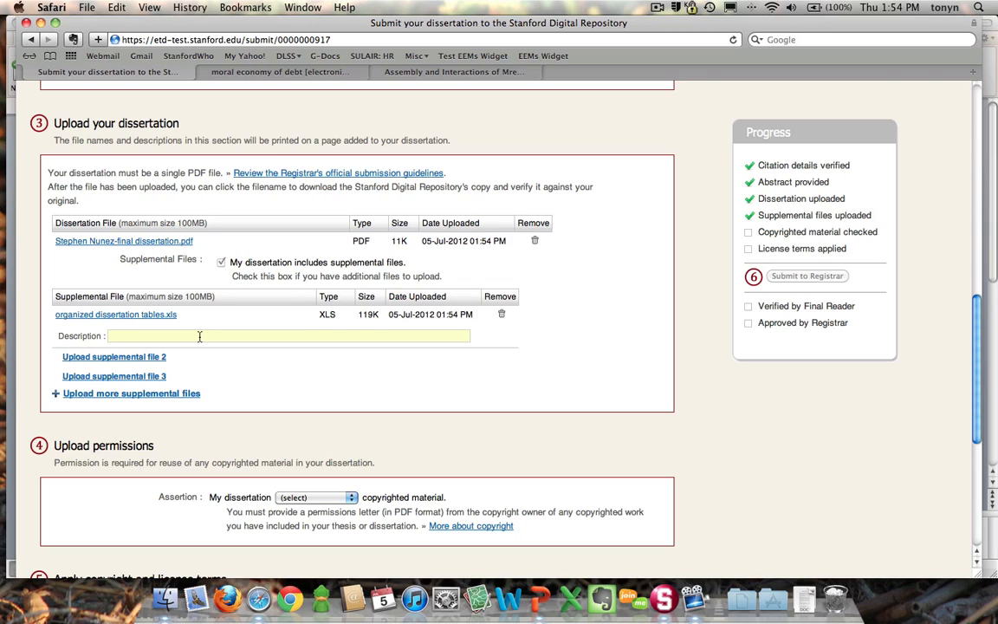
{"action": "type", "text": "tables in dissertation"}
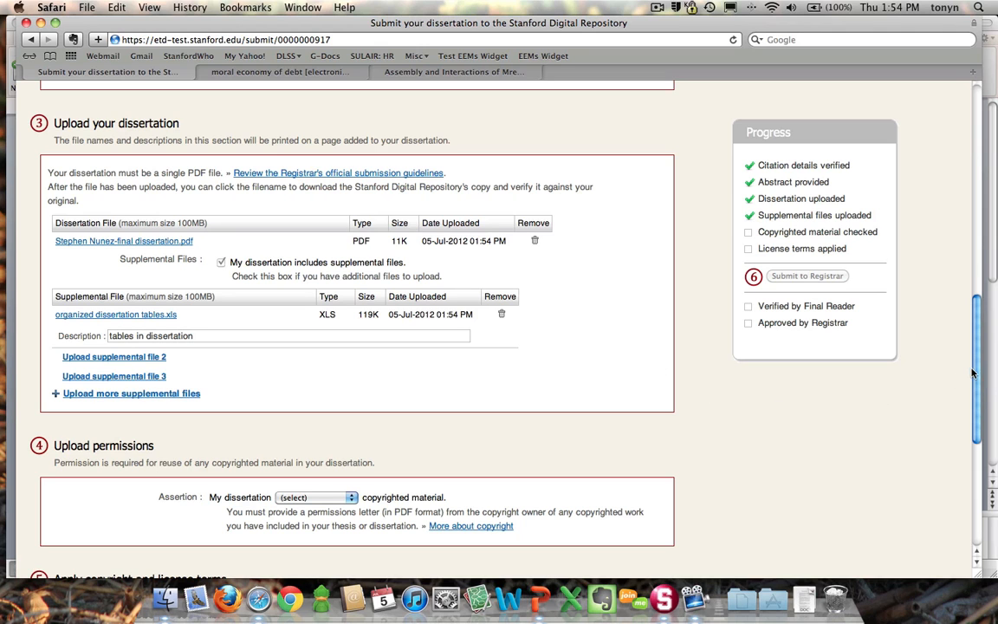
Step: Set the permissions assertion to state that the dissertation "does not include" copyrighted material
{"action": "left_click_drag", "start_coordinate": [977, 363], "coordinate": [925, 446]}
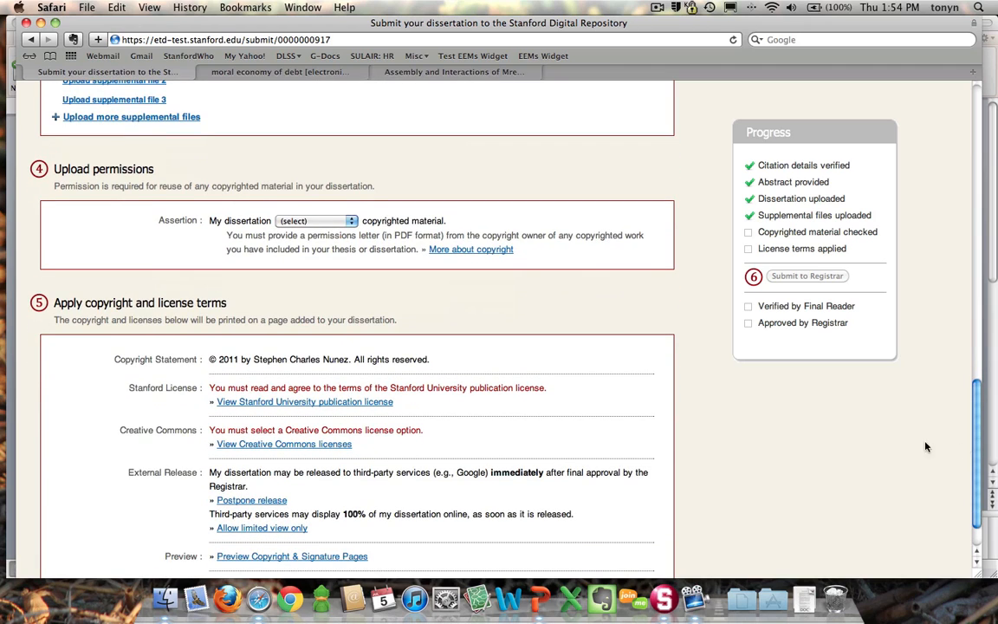
{"action": "left_click", "coordinate": [344, 222]}
{"action": "left_click", "coordinate": [335, 243]}
Step: Review the Stanford University Thesis & Dissertation Publication License and agree to its terms
{"action": "scroll", "coordinate": [978, 420], "scroll_direction": "down", "scroll_amount": 3}
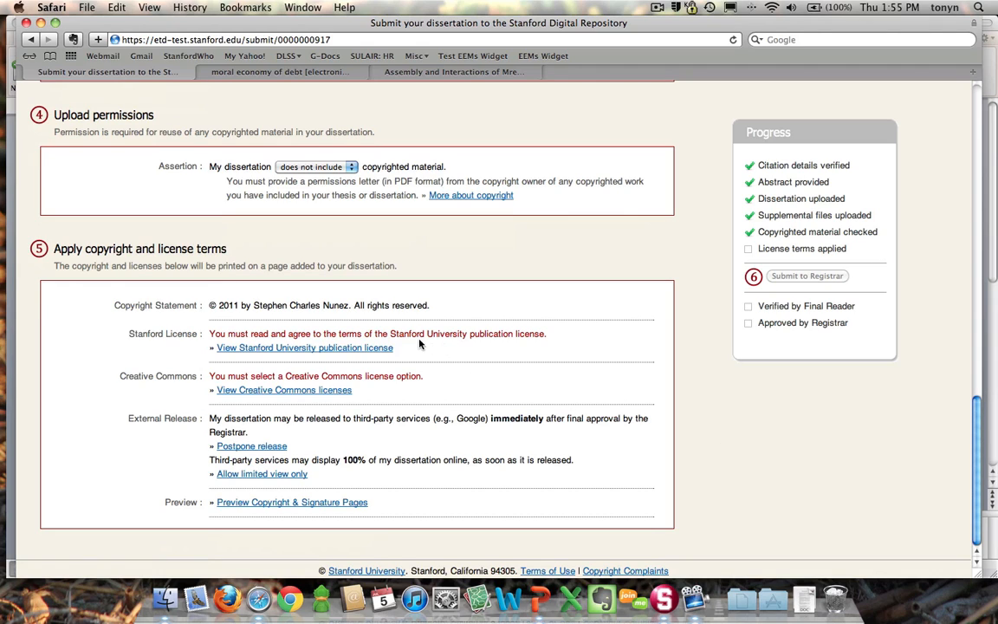
{"action": "left_click", "coordinate": [245, 348]}
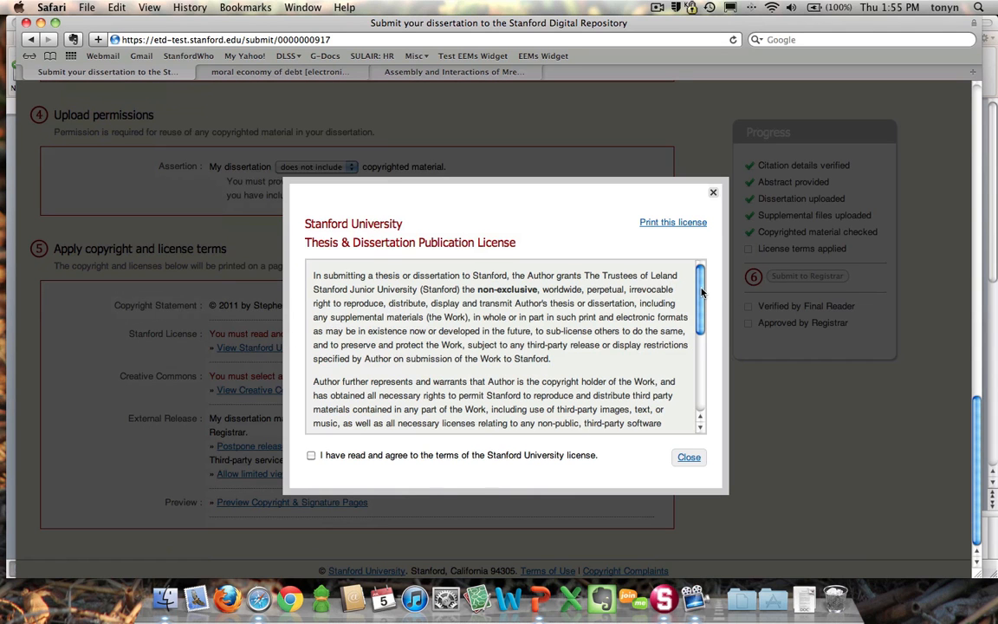
{"action": "scroll", "coordinate": [702, 290], "scroll_direction": "down", "scroll_amount": 5}
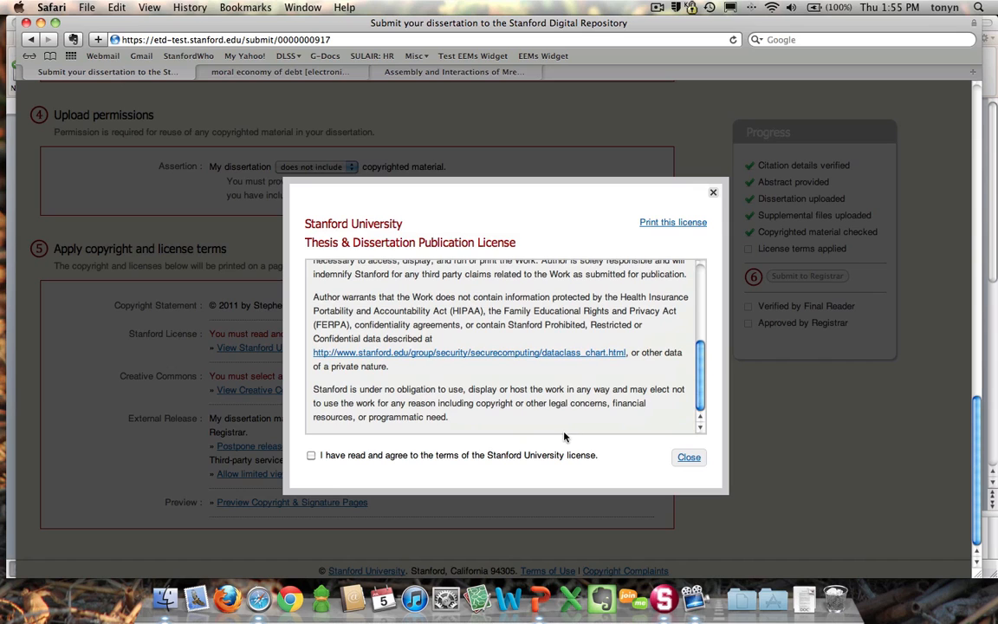
{"action": "left_click", "coordinate": [311, 455]}
{"action": "left_click", "coordinate": [688, 458]}
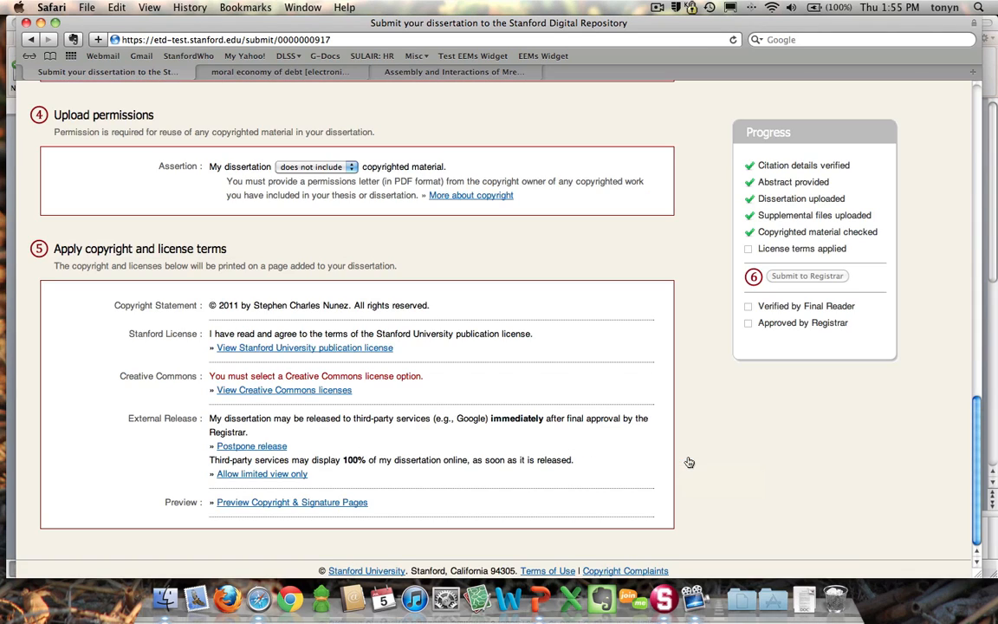
Step: Review the Creative Commons information and apply the CC Attribution Non-Commercial license (Recommended) to the dissertation
{"action": "left_click", "coordinate": [248, 391]}
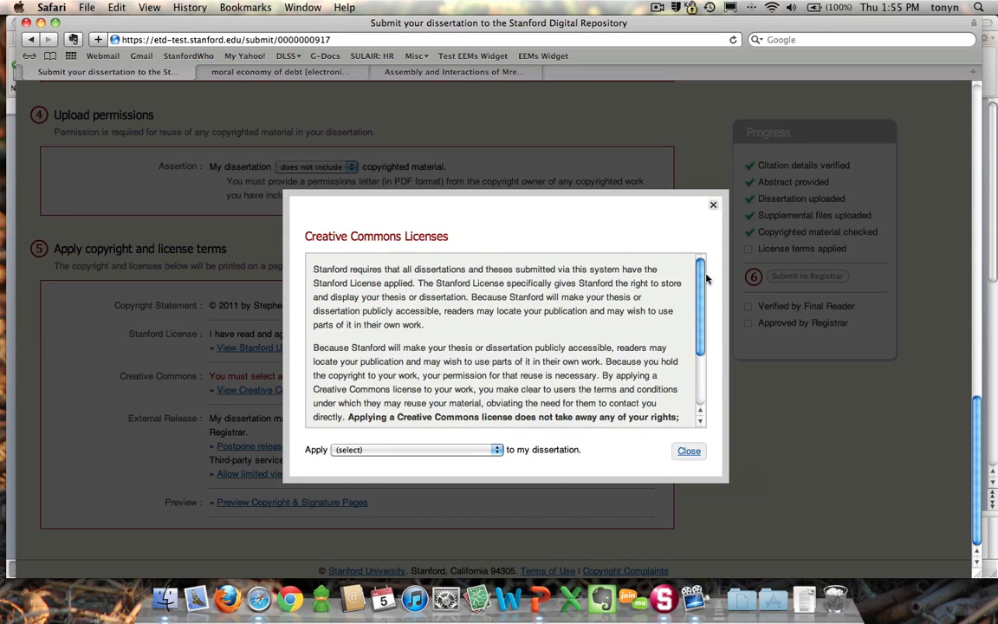
{"action": "left_click_drag", "start_coordinate": [702, 271], "coordinate": [703, 331]}
{"action": "left_click", "coordinate": [496, 450]}
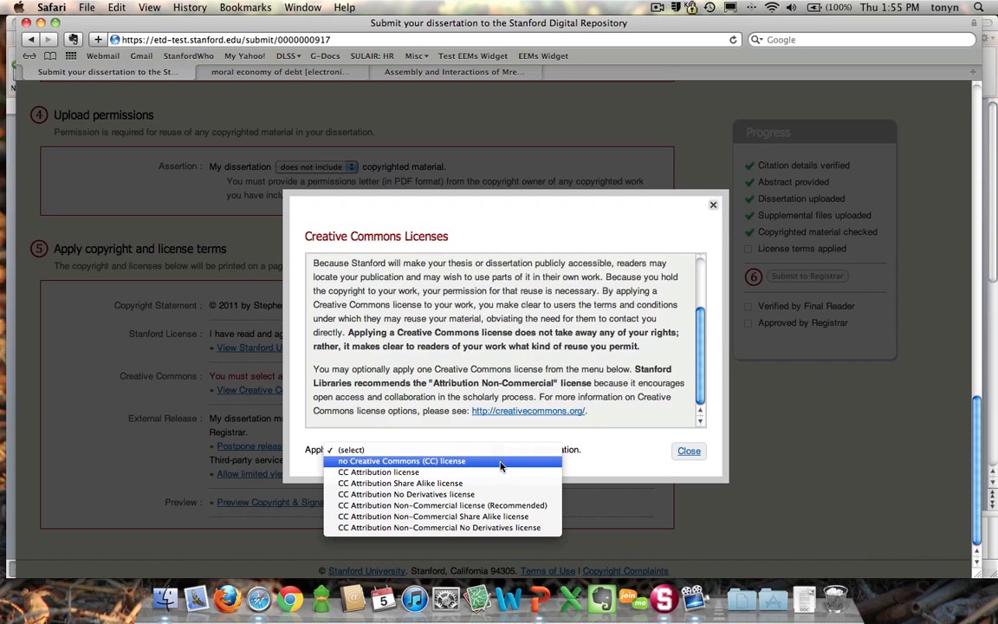
{"action": "left_click", "coordinate": [524, 506]}
{"action": "left_click", "coordinate": [688, 451]}
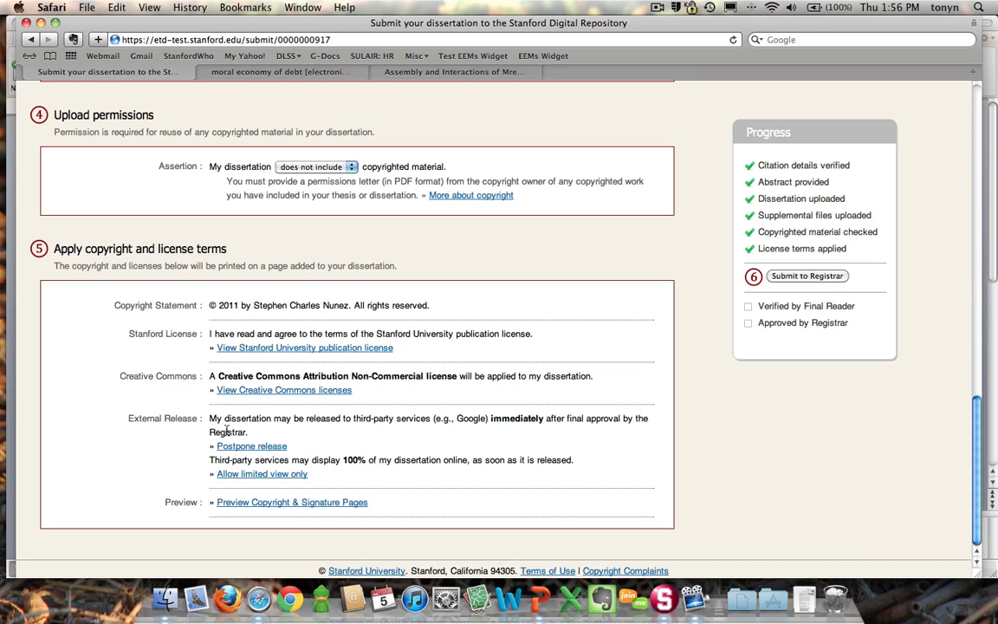
Step: Postpone the dissertation's external release to 2 years after final approval and submit the dissertation to the Registrar
{"action": "left_click", "coordinate": [269, 447]}
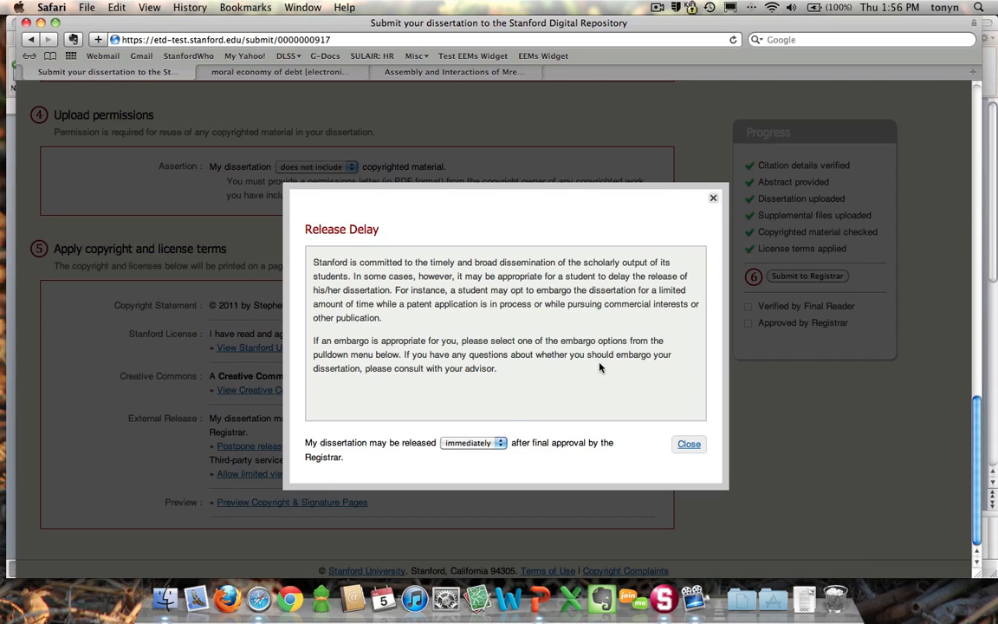
{"action": "left_click", "coordinate": [481, 444]}
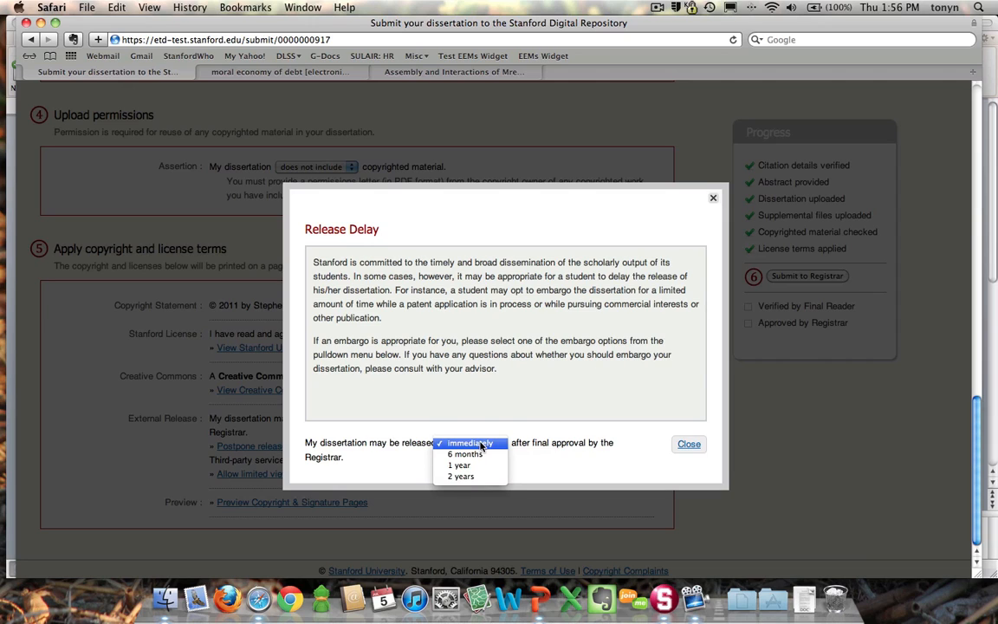
{"action": "left_click", "coordinate": [481, 476]}
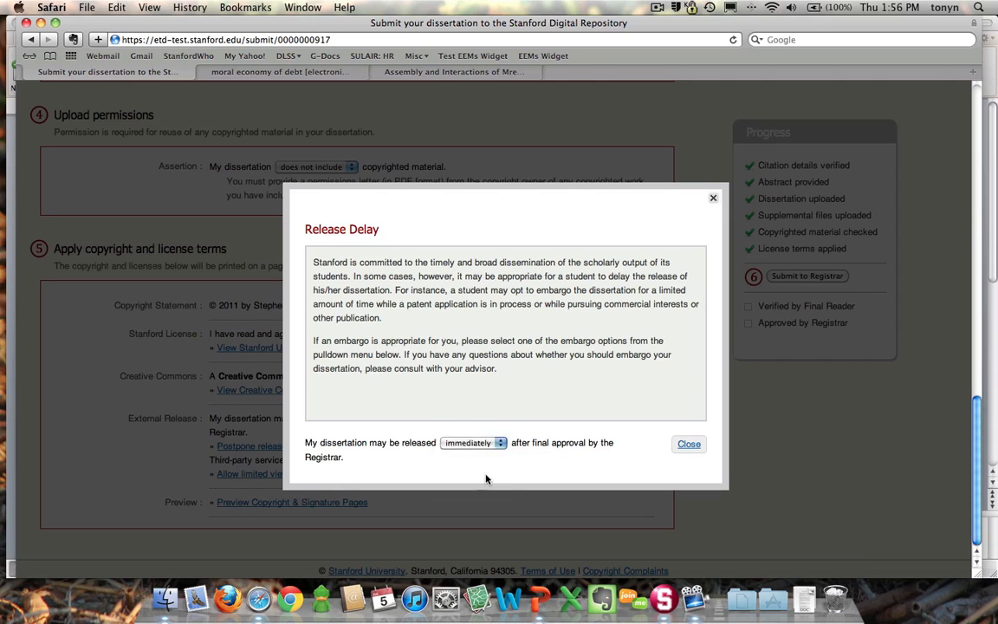
{"action": "left_click", "coordinate": [690, 445]}
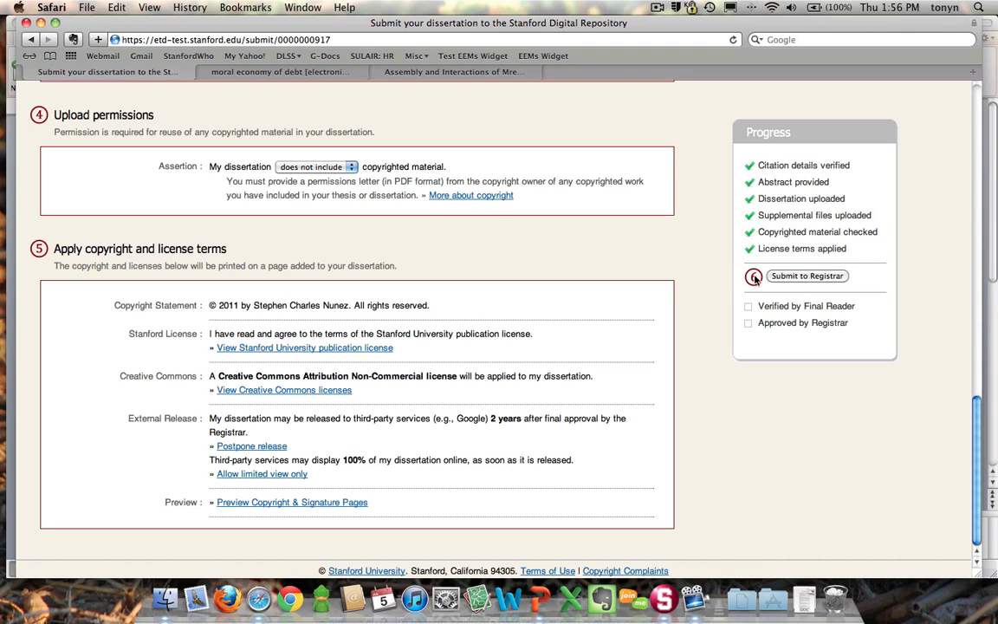
{"action": "left_click", "coordinate": [823, 278]}
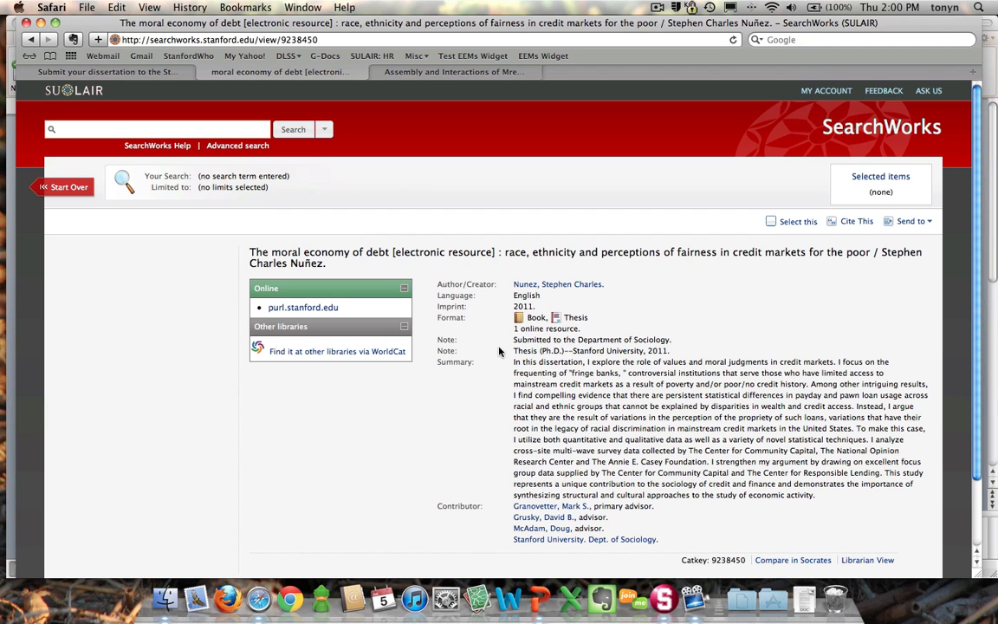
Step: View the dissertation's purl.stanford.edu repository page from its SearchWorks record and the Google Books listing for the MreB cell-shape dissertation
{"action": "left_click", "coordinate": [306, 309]}
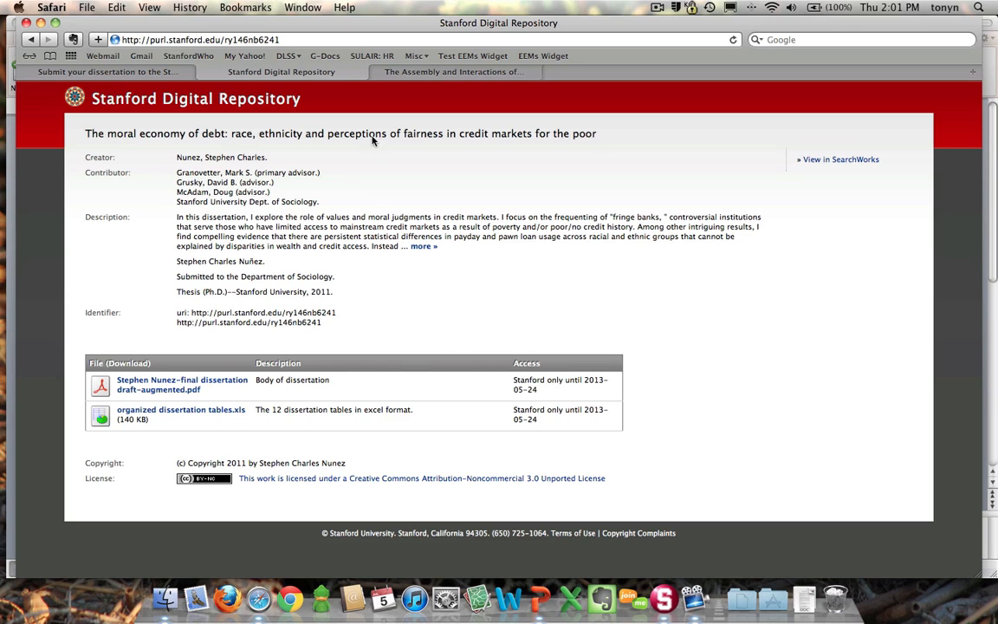
{"action": "left_click", "coordinate": [385, 72]}
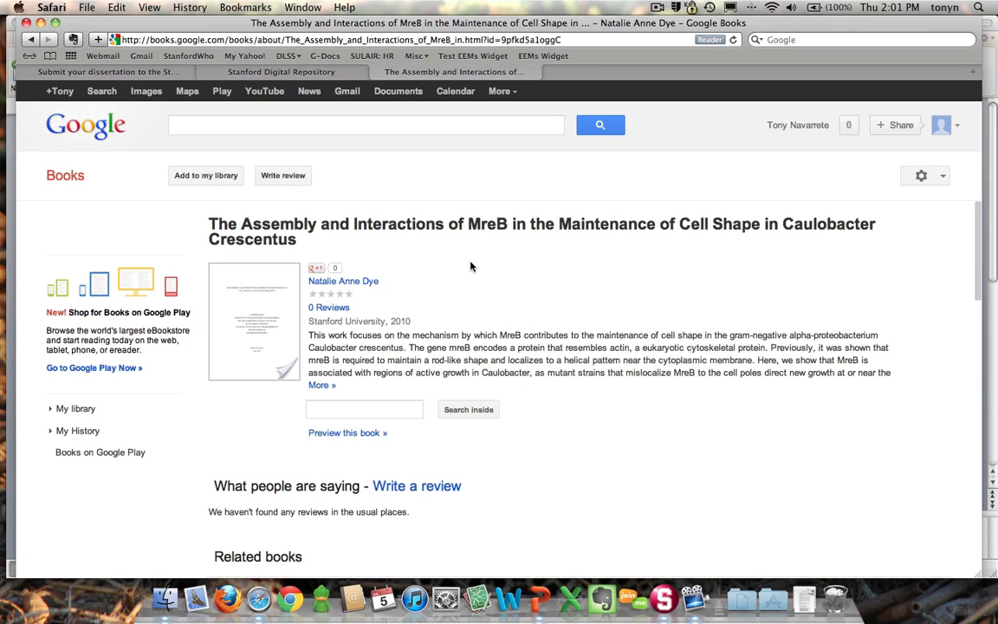